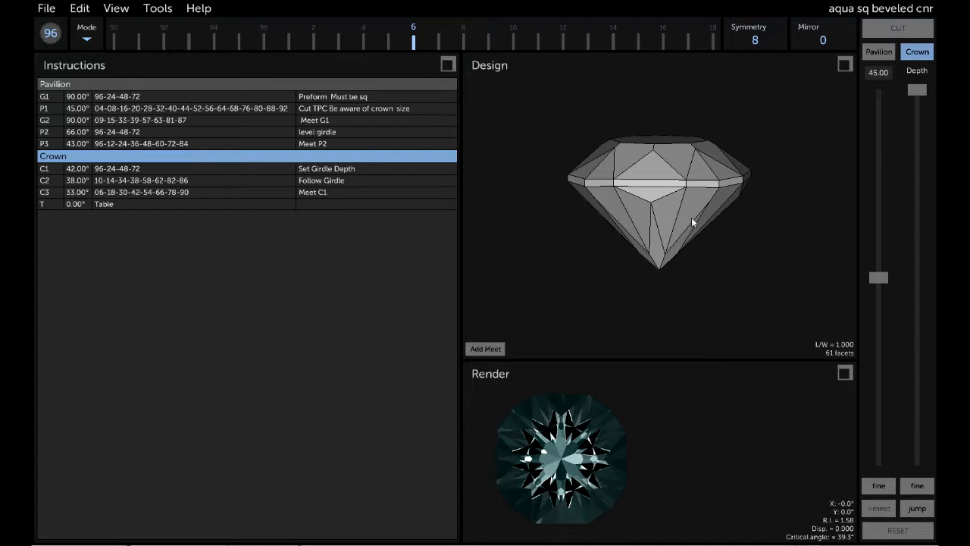
# - Open the Tilt Performance analysis for the stone and widen the tilt range to 57 degrees
pyautogui.click(156, 9)
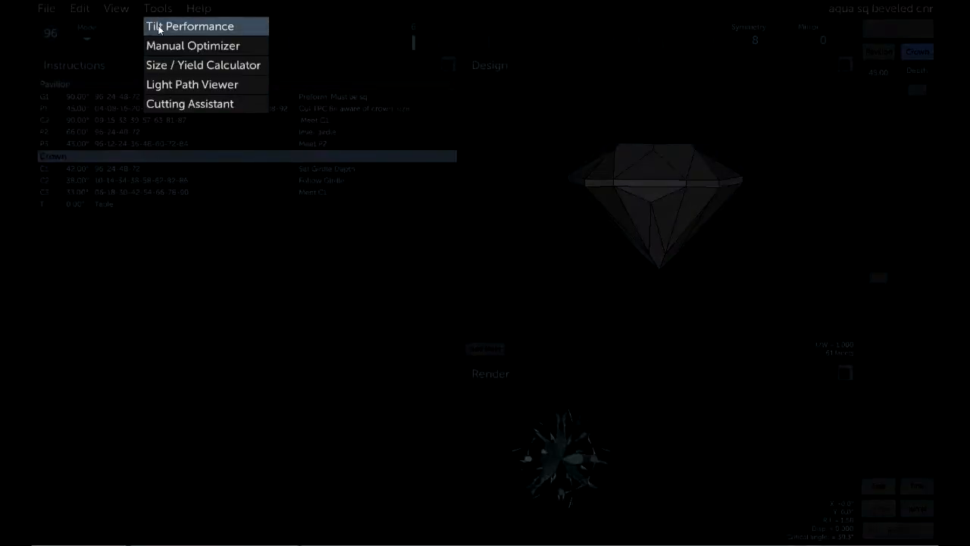
pyautogui.click(159, 29)
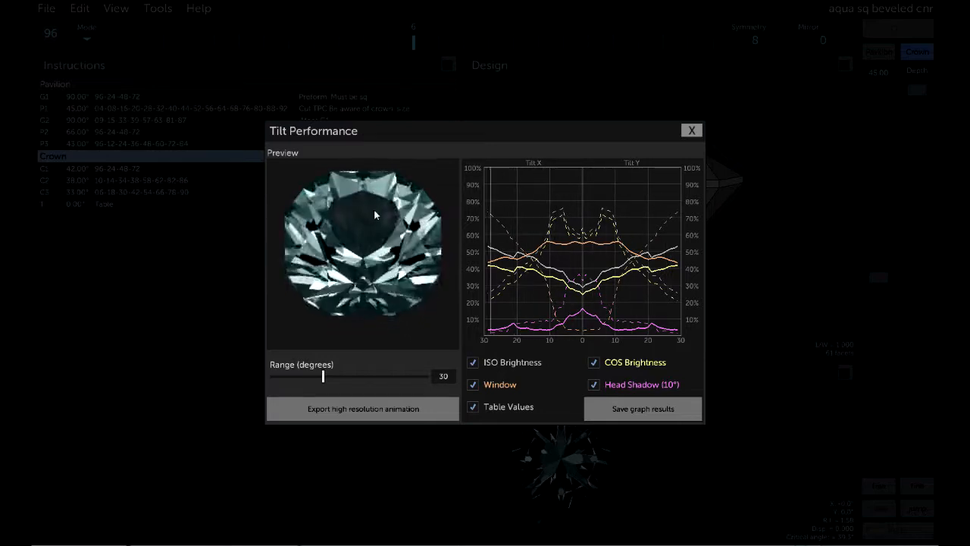
pyautogui.moveTo(322, 376); pyautogui.dragTo(370, 378)
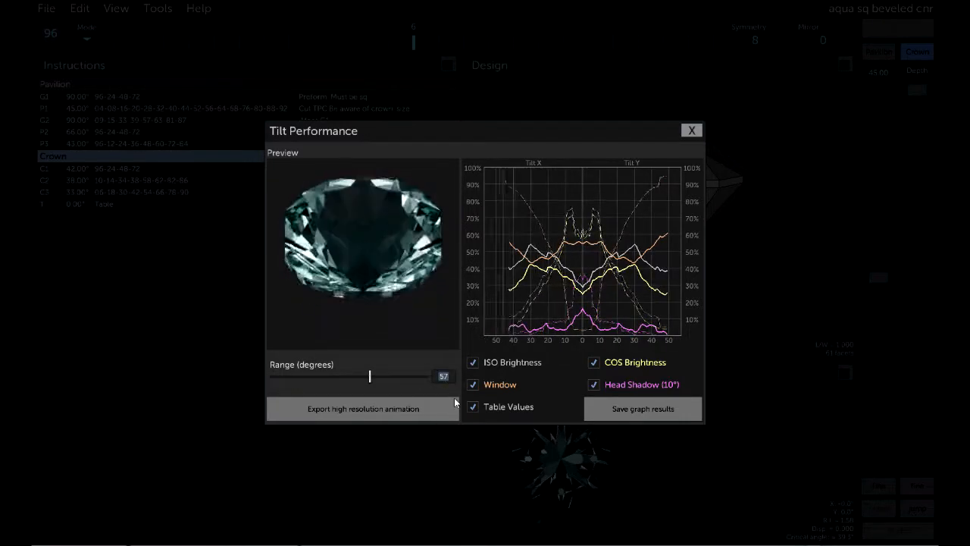
# - Set the tilt range of the performance analysis to 30 degrees
pyautogui.press('Left')
pyautogui.press('Left')
pyautogui.press('Left')
pyautogui.press('Left')
pyautogui.press('Left')
pyautogui.press('Left')
pyautogui.press('Left')
pyautogui.press('Left')
pyautogui.press('Left')
pyautogui.press('Left')
pyautogui.press('Left')
pyautogui.press('Left')
pyautogui.press('Left')
pyautogui.press('Left')
pyautogui.press('Left')
pyautogui.press('Left')
pyautogui.press('Left')
pyautogui.press('Left')
pyautogui.press('Left')
pyautogui.press('Left')
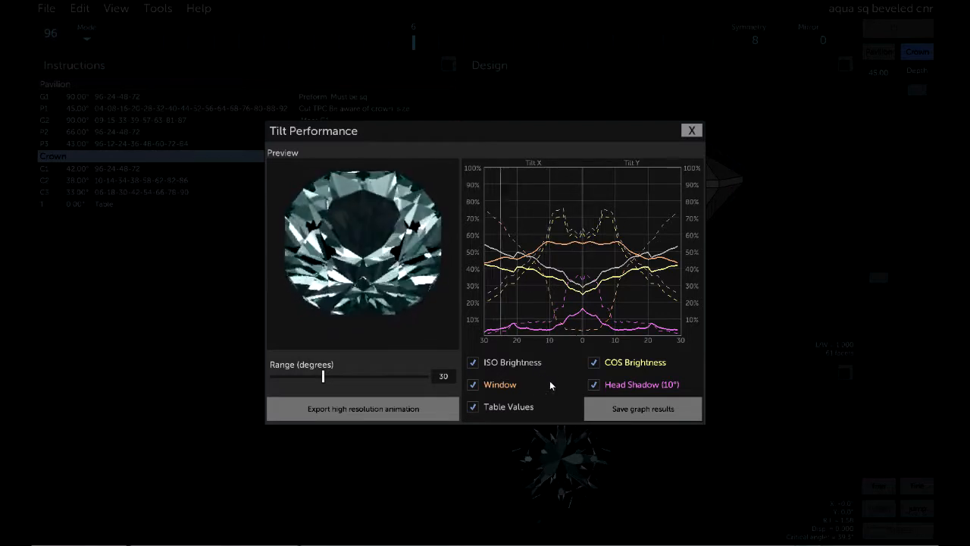
# - Hide the Table Values and COS Brightness curves in the tilt graph and close the analysis
pyautogui.click(472, 409)
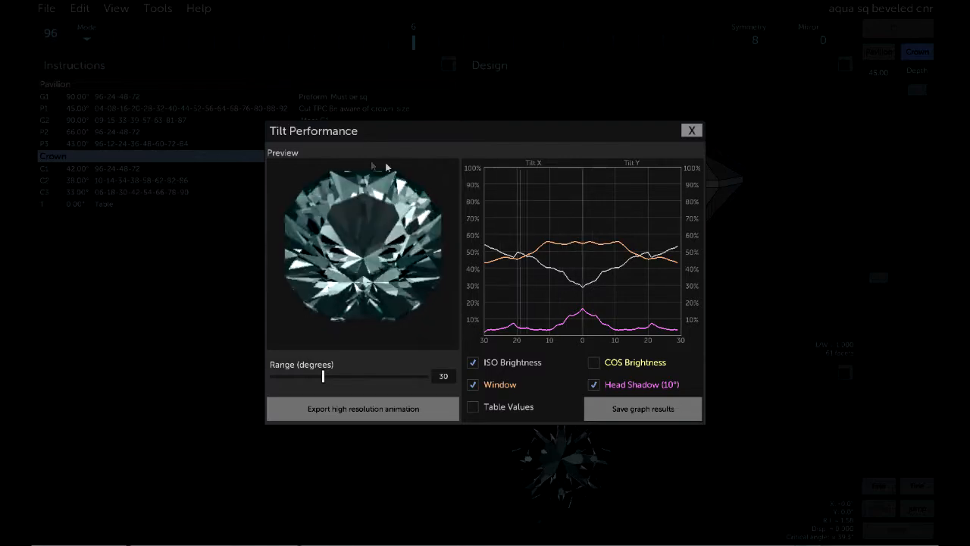
pyautogui.click(692, 131)
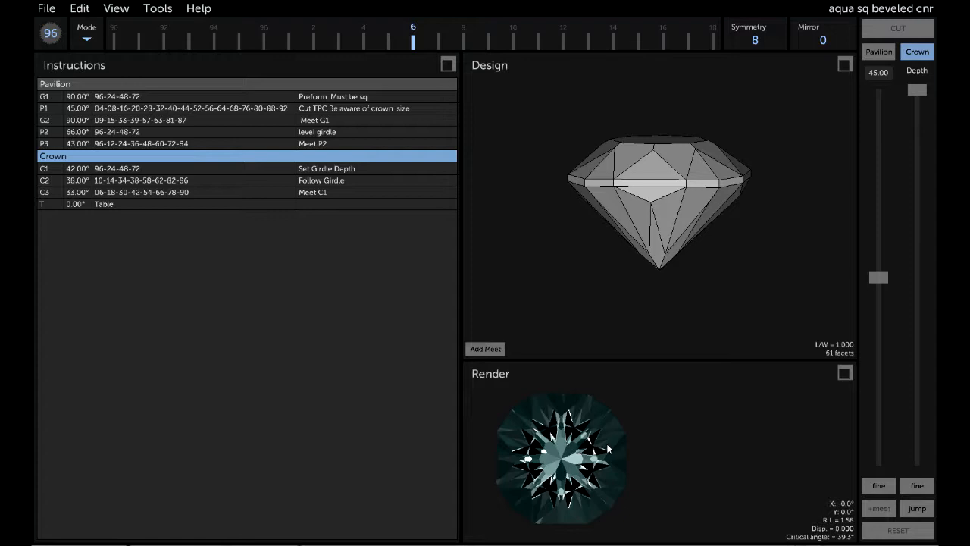
# - Tilt the rendered stone in both directions to inspect its window and reflections
pyautogui.moveTo(570, 464); pyautogui.dragTo(586, 470)
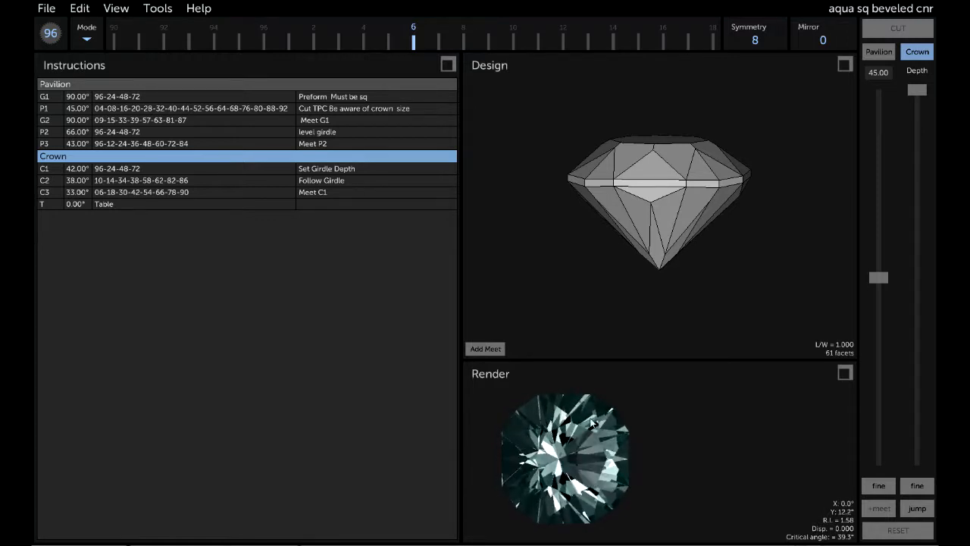
pyautogui.moveTo(586, 437); pyautogui.dragTo(590, 457)
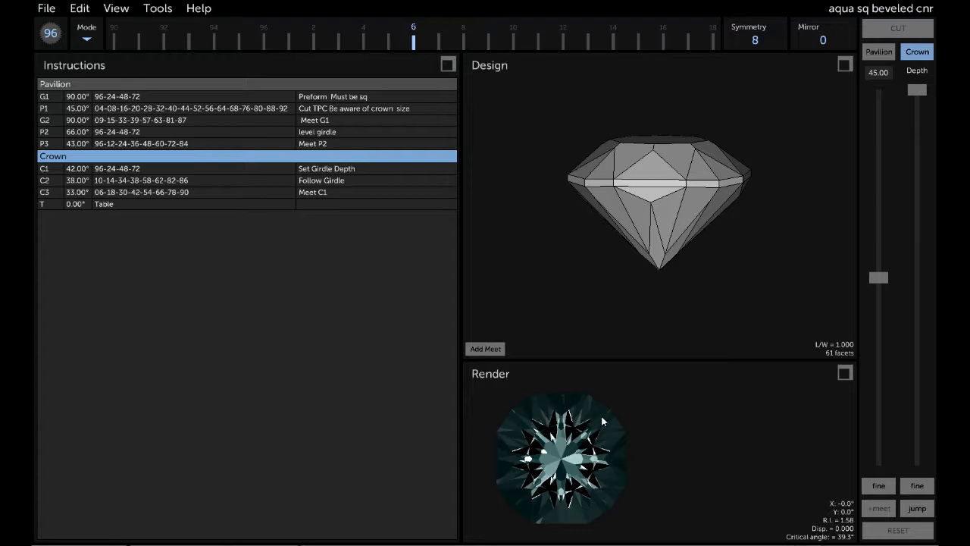
# - Enlarge the render view and turn on a separate red window color for the stone
pyautogui.click(845, 372)
pyautogui.scroll(-3, 496, 443)
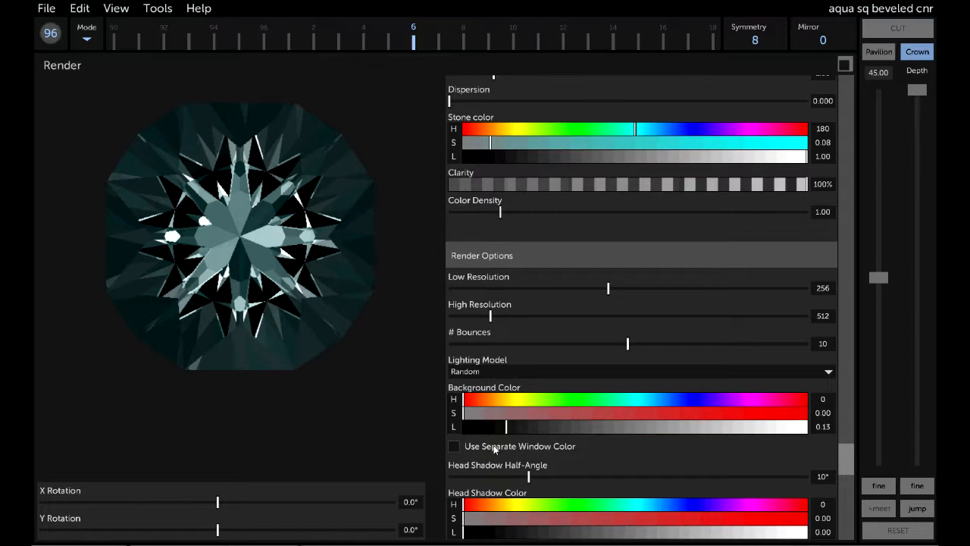
pyautogui.click(483, 447)
pyautogui.moveTo(476, 430)
pyautogui.mouseDown()
pyautogui.moveTo(616, 430)
pyautogui.moveTo(460, 430)
pyautogui.mouseUp()
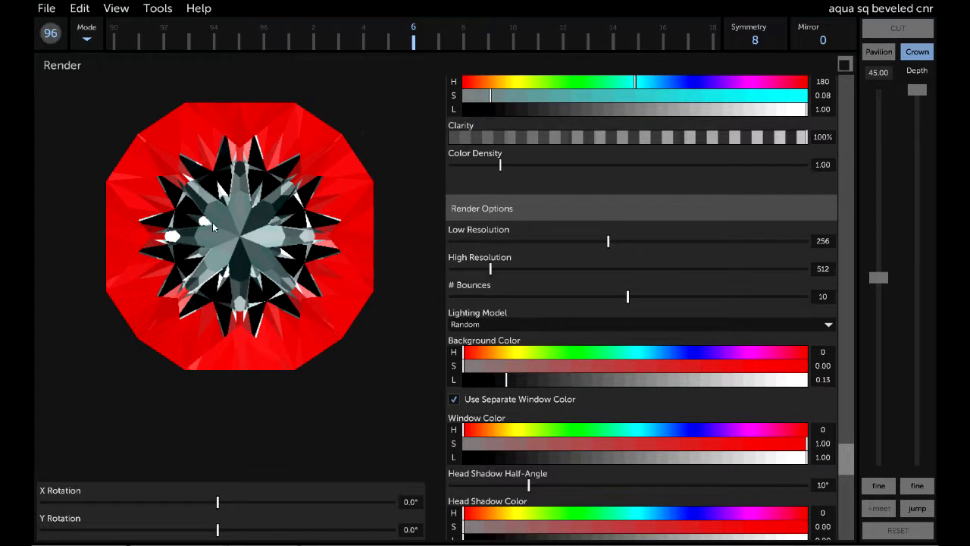
# - View the Tilt Performance animation with the window areas colored red and close it
pyautogui.click(158, 7)
pyautogui.click(156, 22)
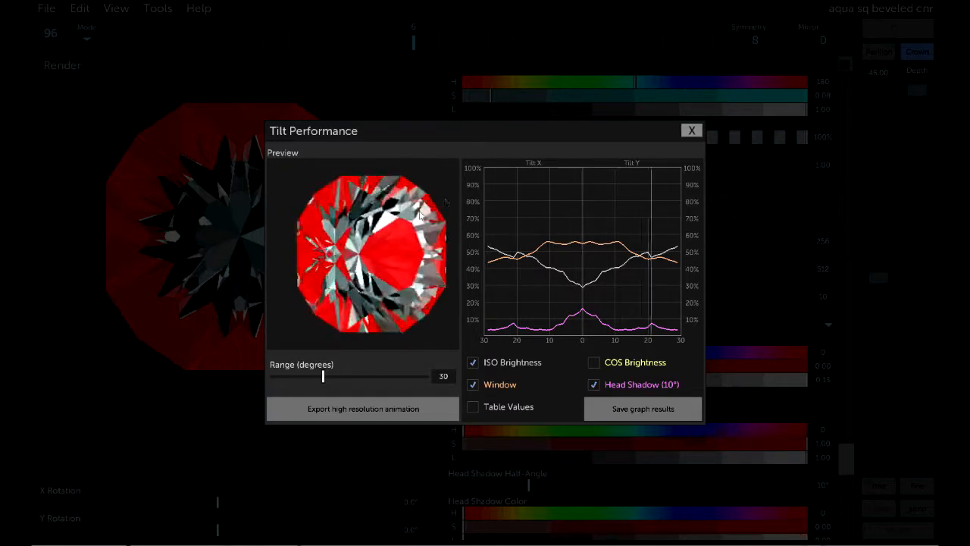
pyautogui.click(692, 133)
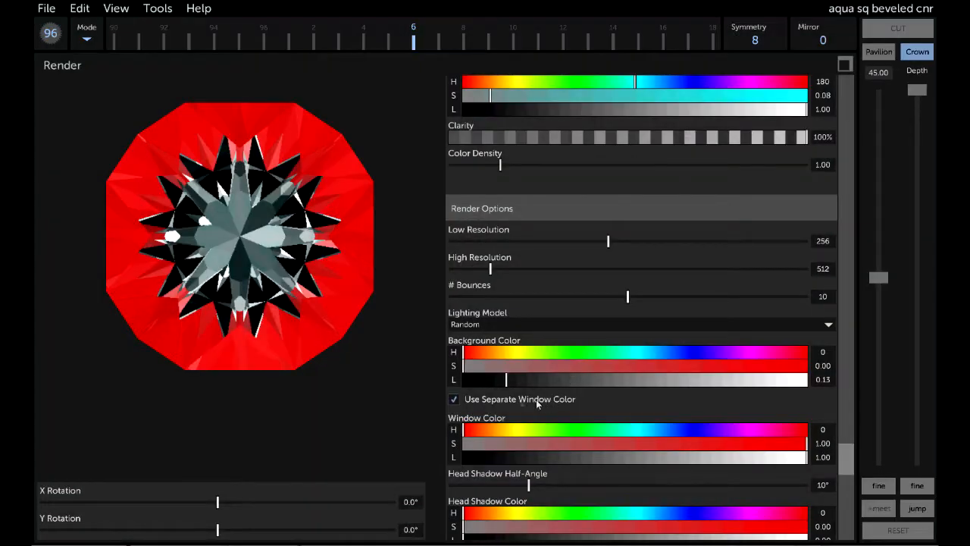
# - Turn off the separate window color and return the render to its normal size
pyautogui.click(508, 402)
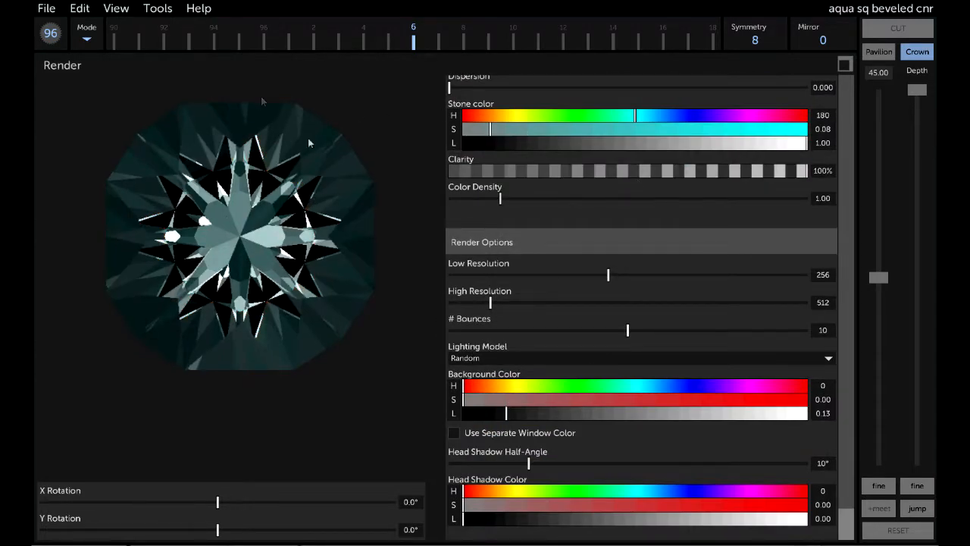
pyautogui.click(846, 67)
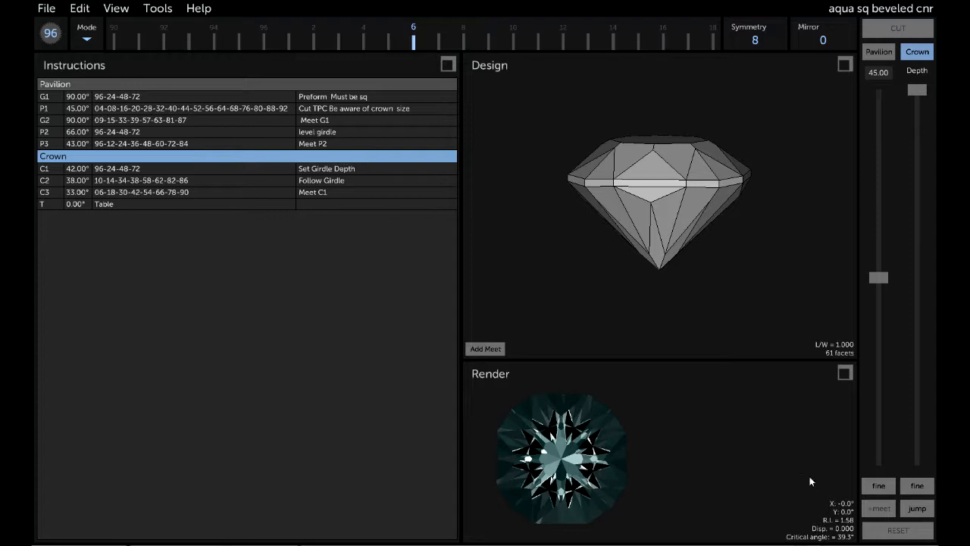
# - Open the Manual Optimizer and preview the variant with 100% pavilion and 100% crown
pyautogui.click(154, 9)
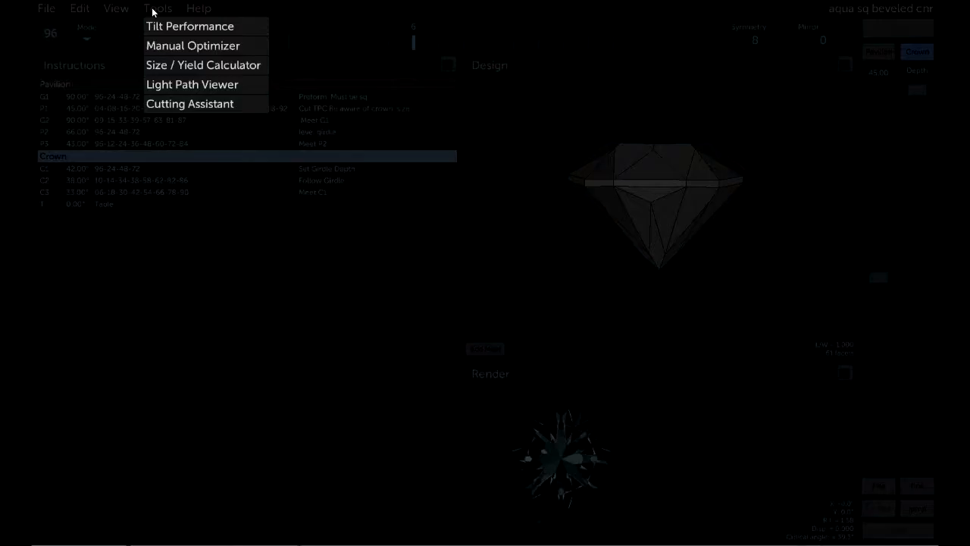
pyautogui.click(190, 47)
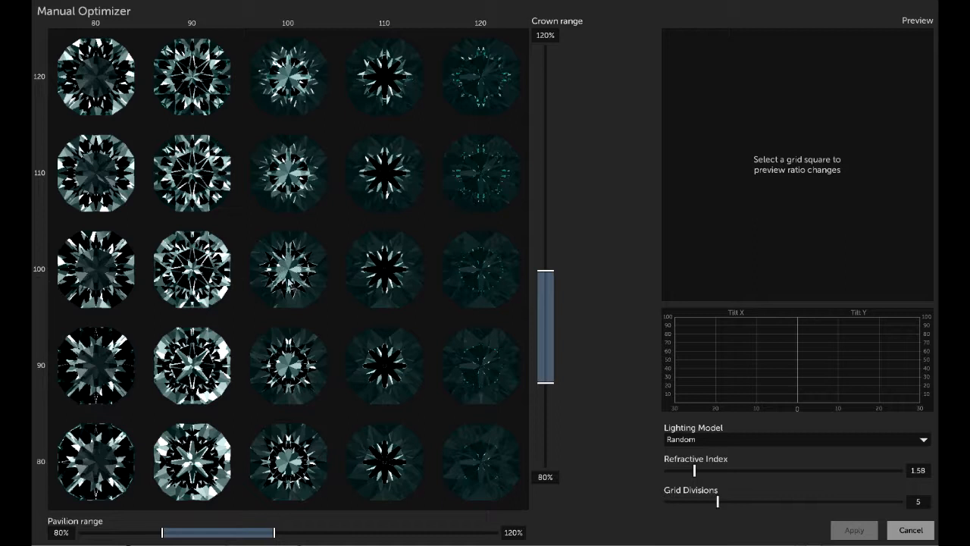
pyautogui.click(285, 272)
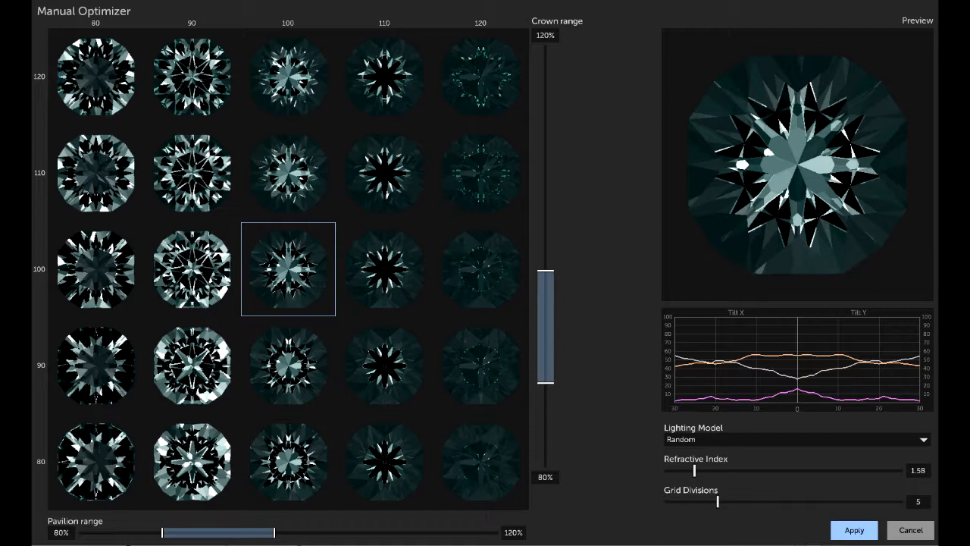
# - Preview the 90% pavilion, 100% crown variant and tilt it in several directions to inspect its light return
pyautogui.click(182, 285)
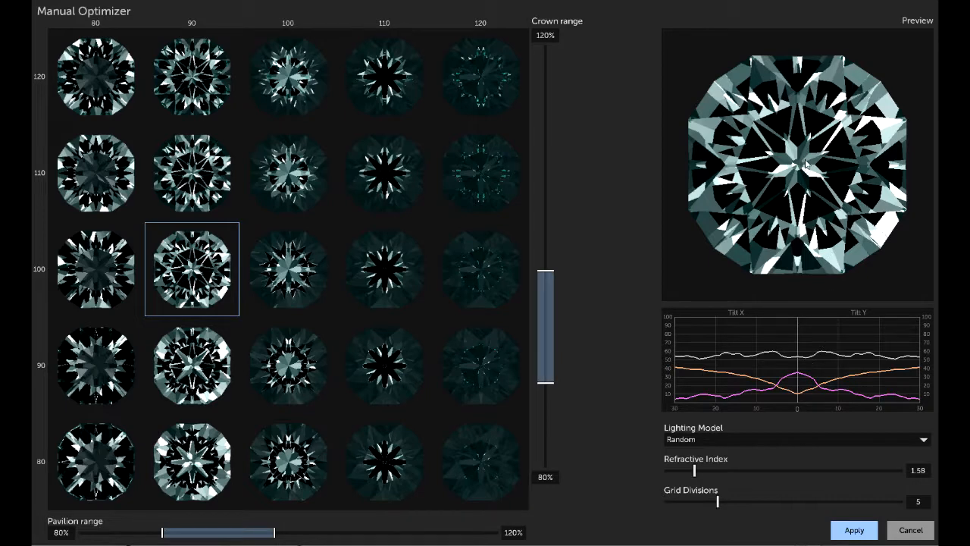
pyautogui.click(784, 195)
pyautogui.moveTo(783, 195); pyautogui.dragTo(816, 195)
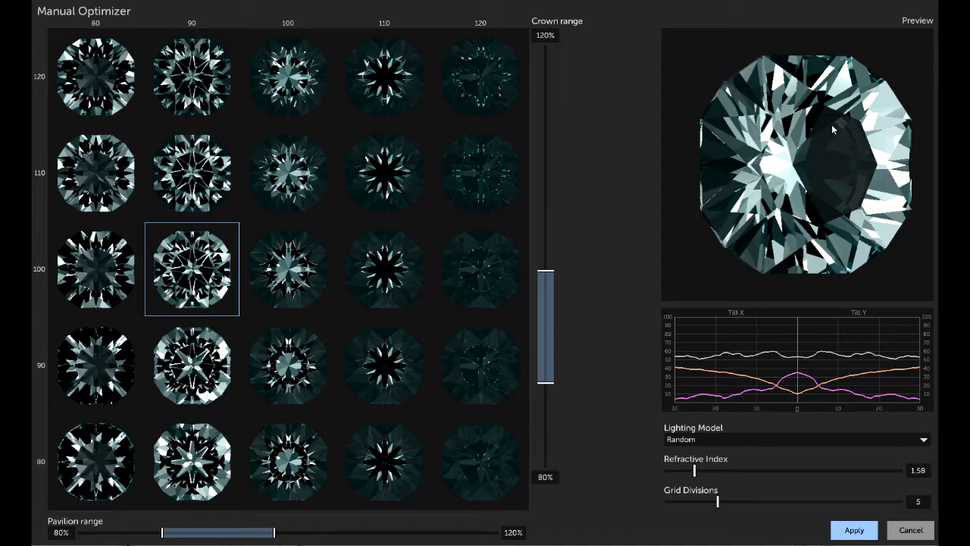
pyautogui.moveTo(840, 188); pyautogui.dragTo(801, 180)
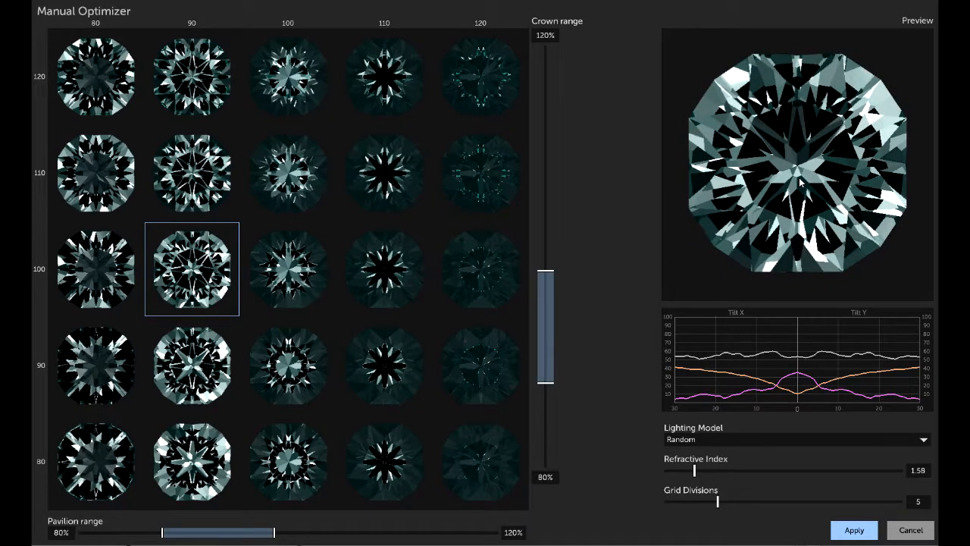
pyautogui.moveTo(800, 129); pyautogui.dragTo(817, 176)
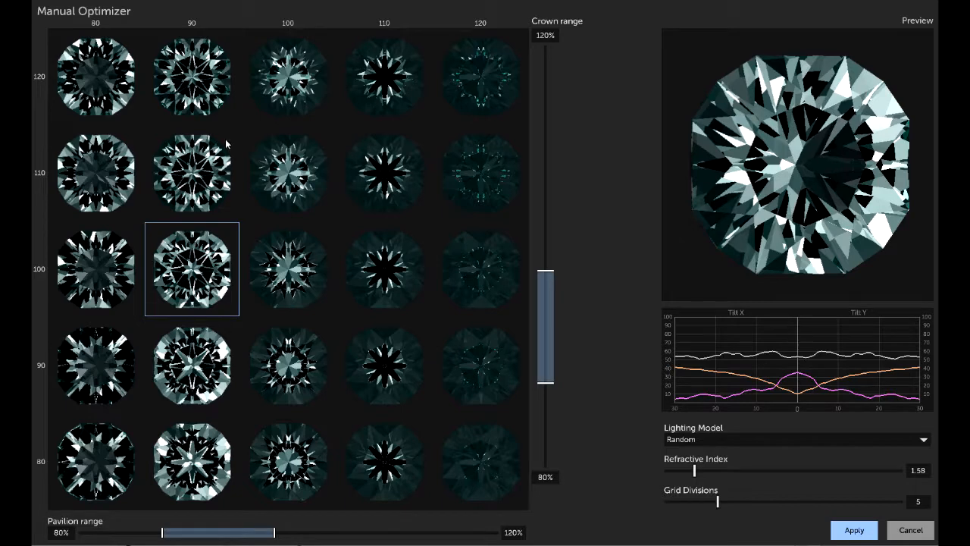
# - Narrow the optimizer grid to the 90–100% pavilion range, keeping the crown range at 80–120%
pyautogui.moveTo(184, 74); pyautogui.dragTo(300, 470)
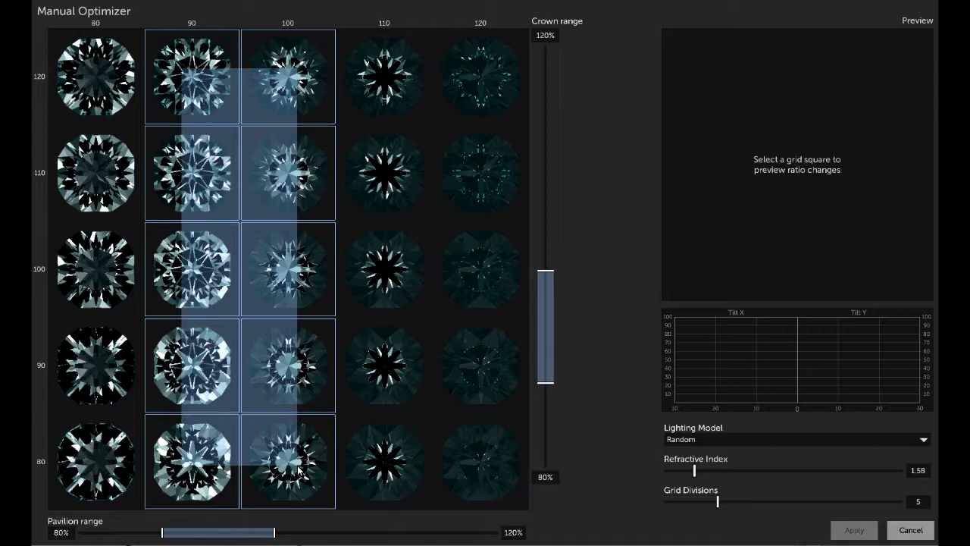
pyautogui.moveTo(299, 470); pyautogui.dragTo(299, 469)
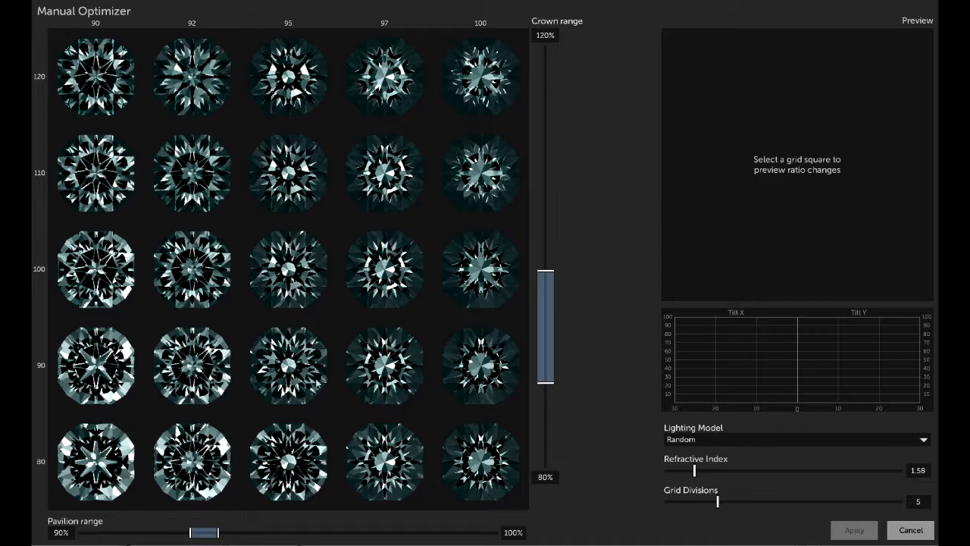
# - Preview the 92% and 95% pavilion variants at 90% crown and examine them under tilt
pyautogui.click(192, 388)
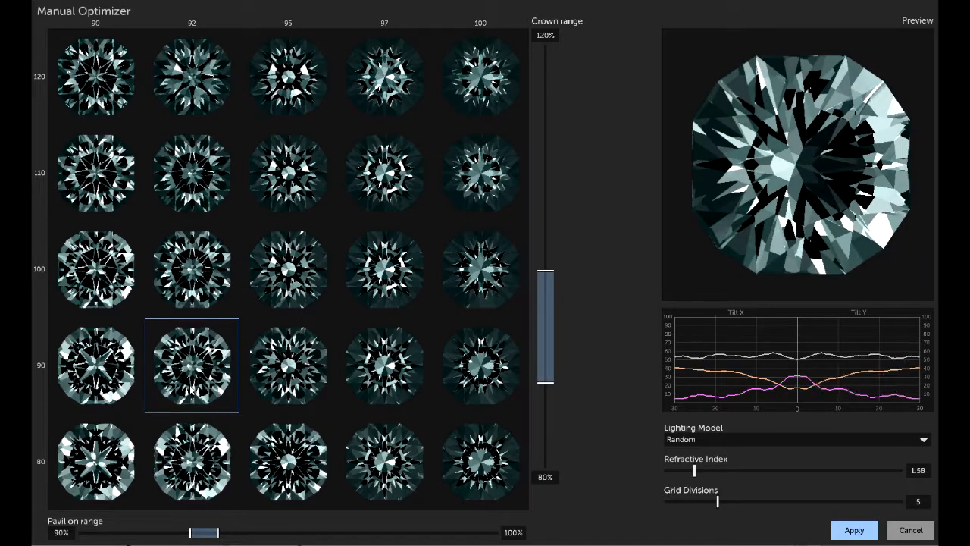
pyautogui.moveTo(759, 240)
pyautogui.mouseDown()
pyautogui.moveTo(773, 239)
pyautogui.moveTo(752, 238)
pyautogui.moveTo(761, 241)
pyautogui.mouseUp()
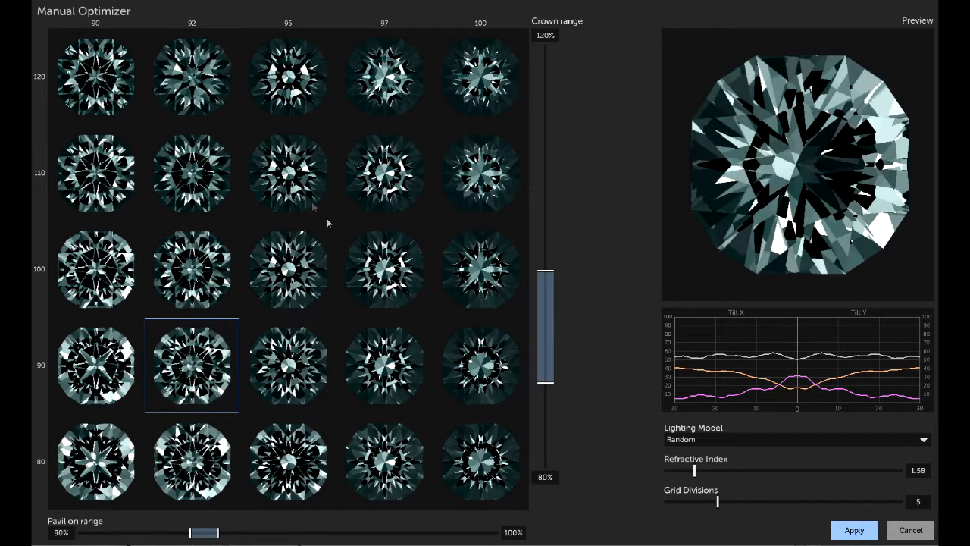
pyautogui.click(295, 379)
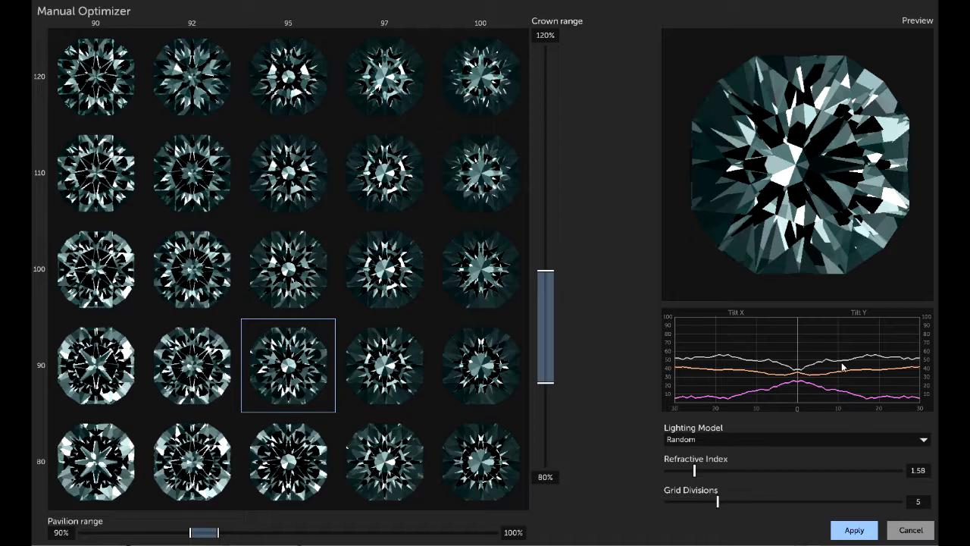
pyautogui.moveTo(830, 249); pyautogui.dragTo(808, 244)
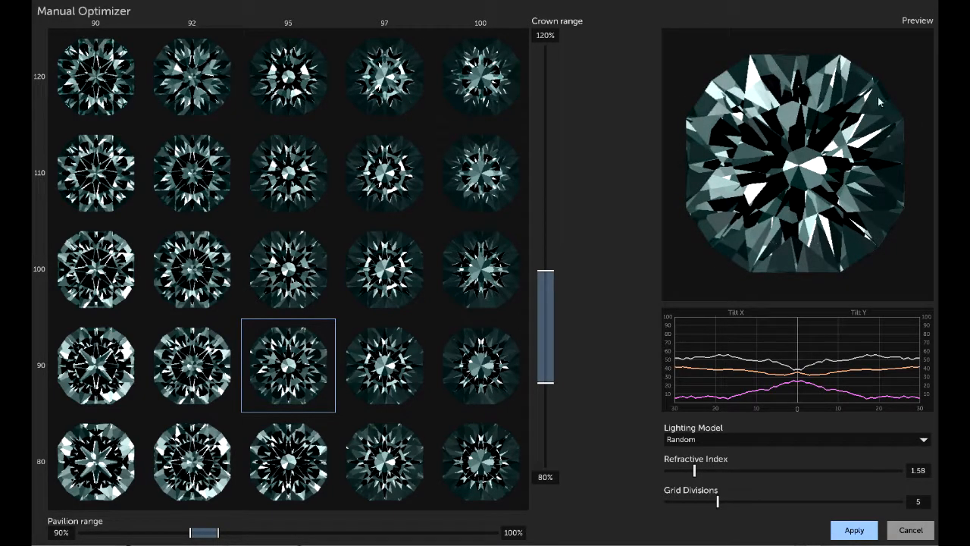
pyautogui.moveTo(837, 206); pyautogui.dragTo(769, 184)
# - Compare the 95%, 92% and 90% pavilion variants at 80% crown, and the 90% pavilion at 90% and 100% crown
pyautogui.click(316, 458)
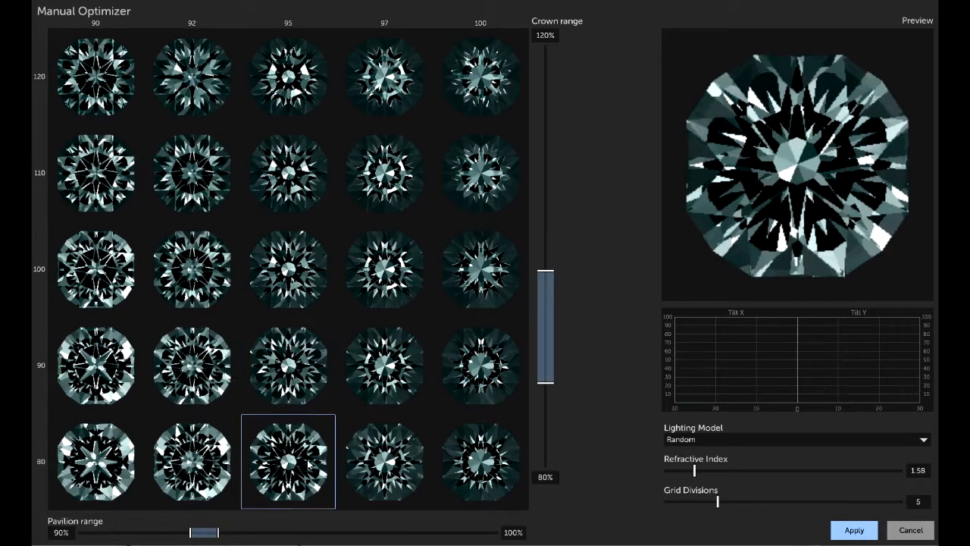
pyautogui.click(191, 461)
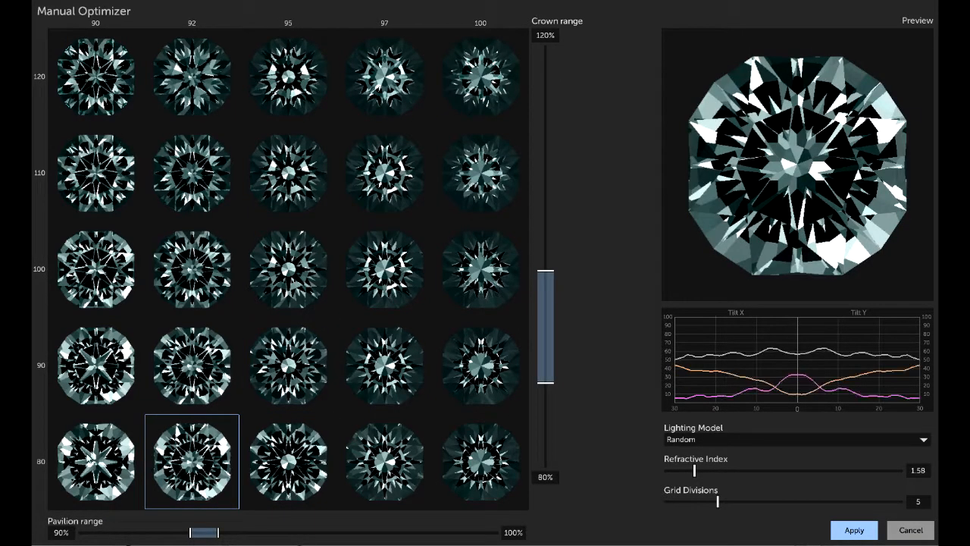
pyautogui.click(89, 458)
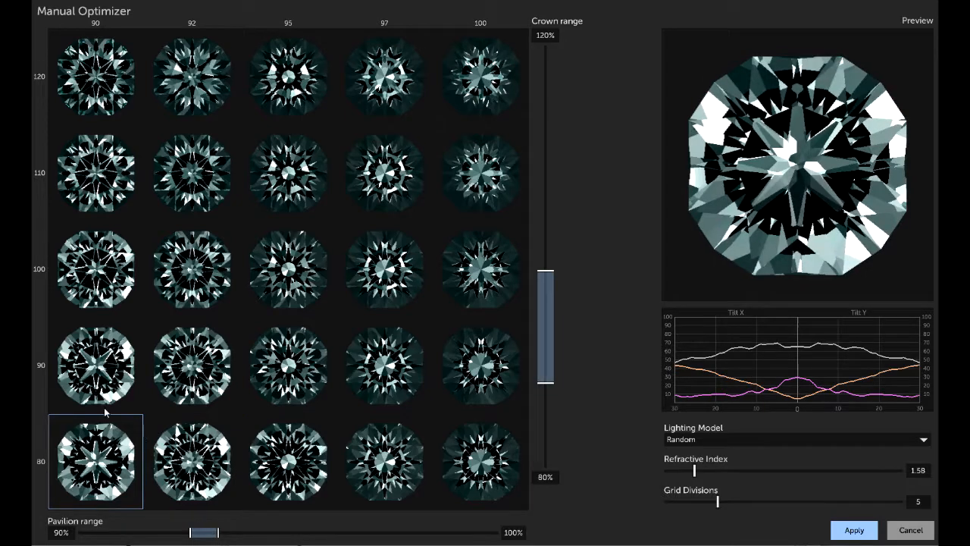
pyautogui.click(97, 363)
pyautogui.click(97, 281)
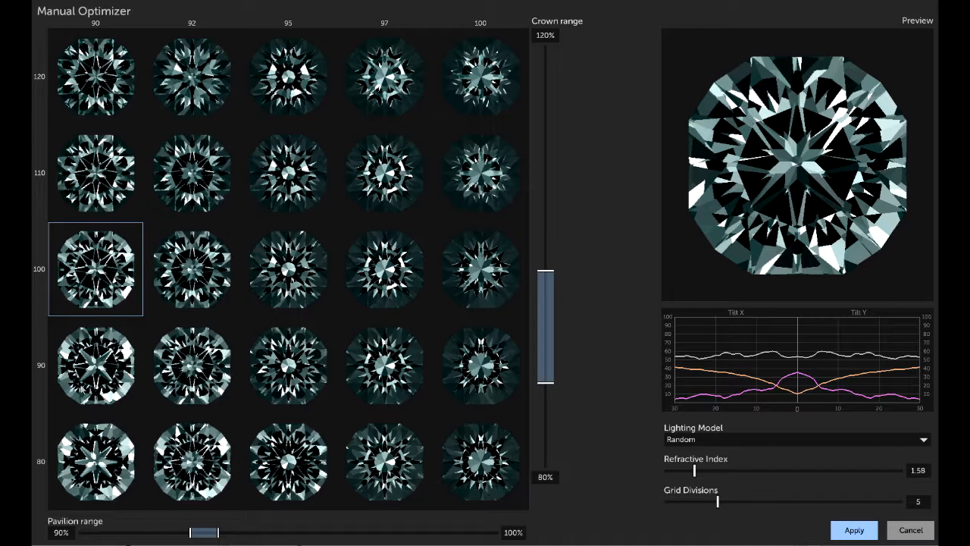
pyautogui.press('Down')
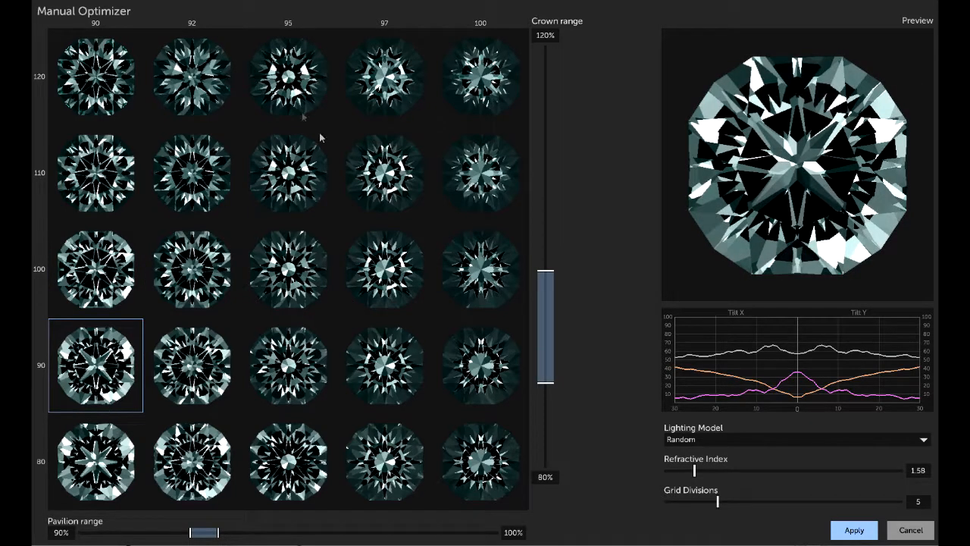
# - Preview the 100% pavilion, 100% crown variant for comparison and apply the 90% pavilion, 100% crown variant to the design
pyautogui.click(481, 269)
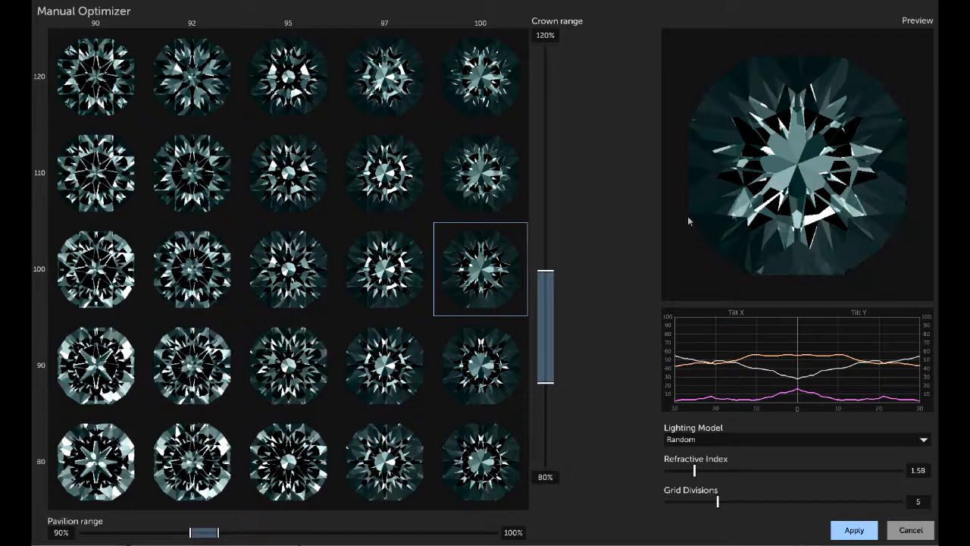
pyautogui.moveTo(784, 217); pyautogui.dragTo(762, 210)
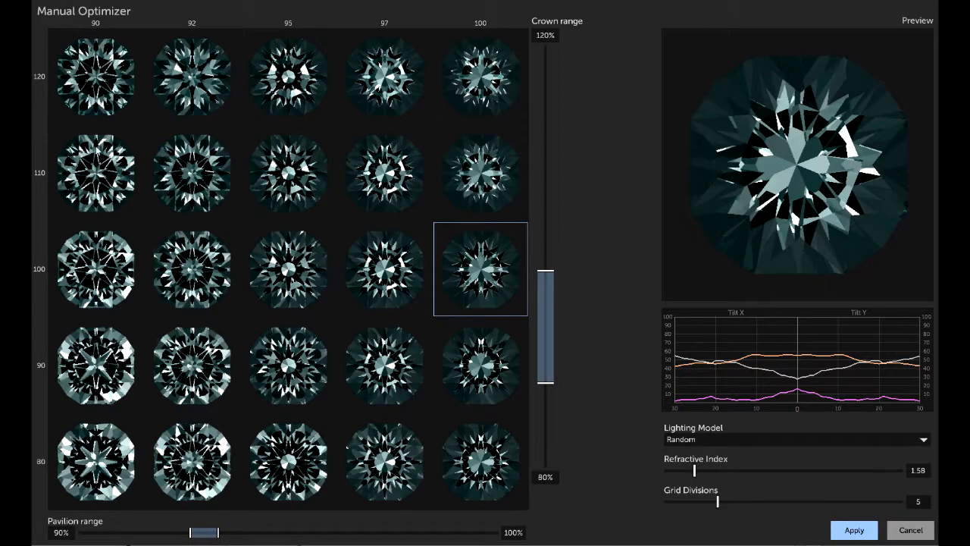
pyautogui.click(98, 262)
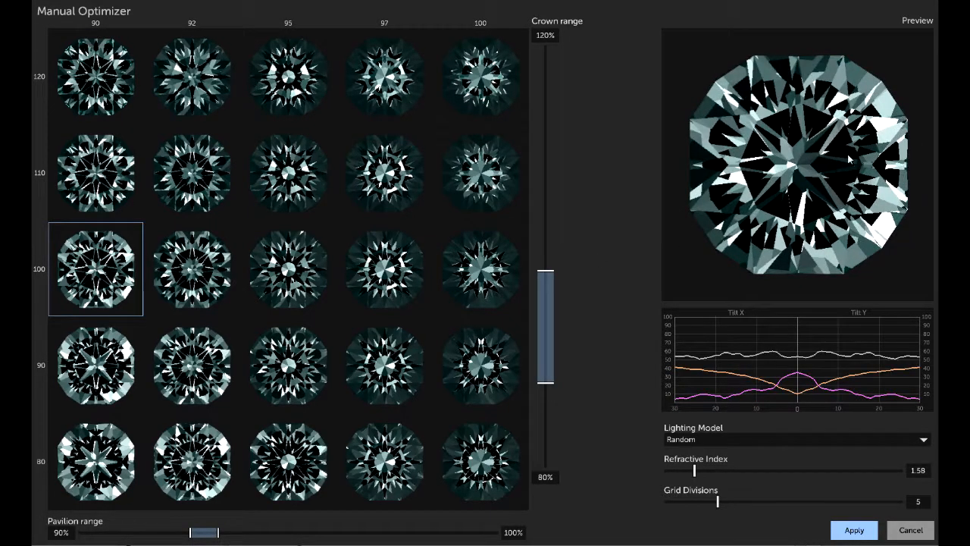
pyautogui.click(854, 531)
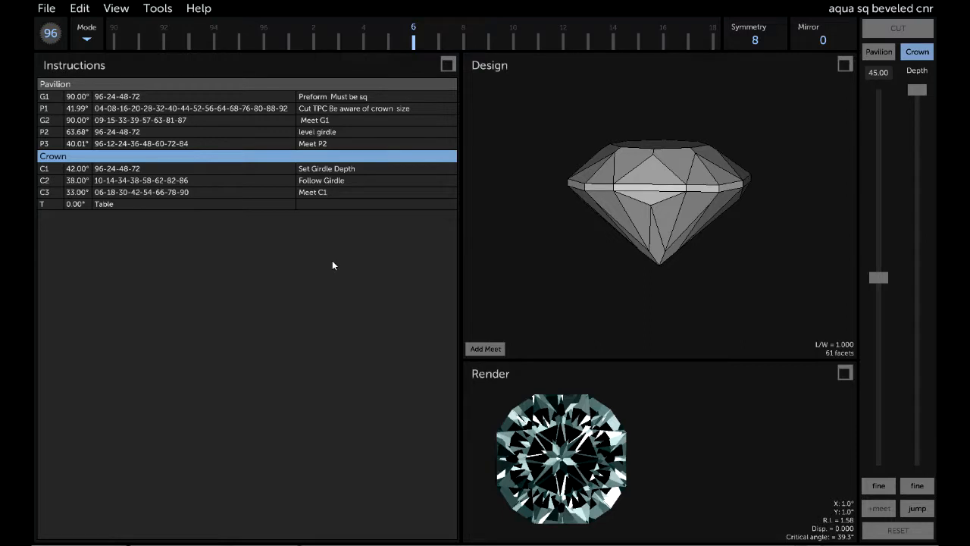
# - Open the Tilt Performance analysis to examine the optimized design
pyautogui.click(159, 9)
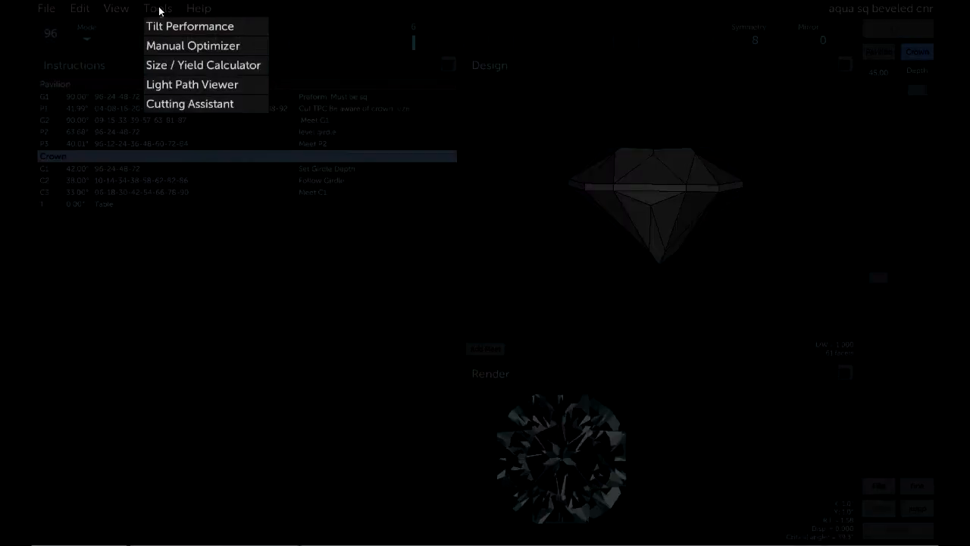
pyautogui.click(161, 27)
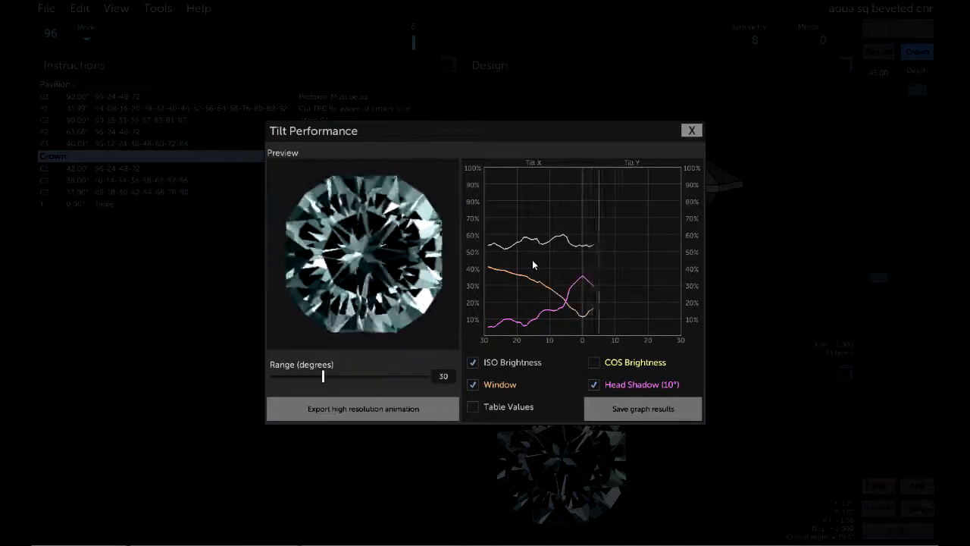